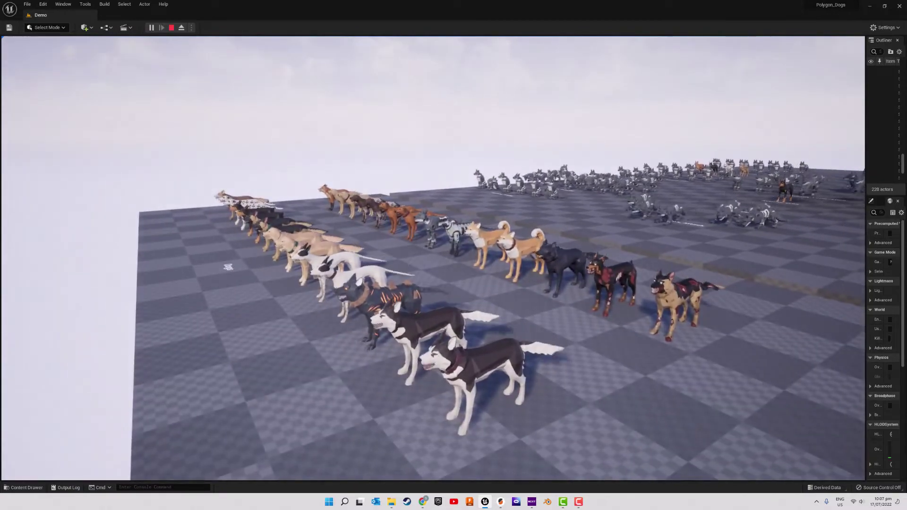
Stop the play session and browse to the Polygon_Dog Material folder.
key(Escape)
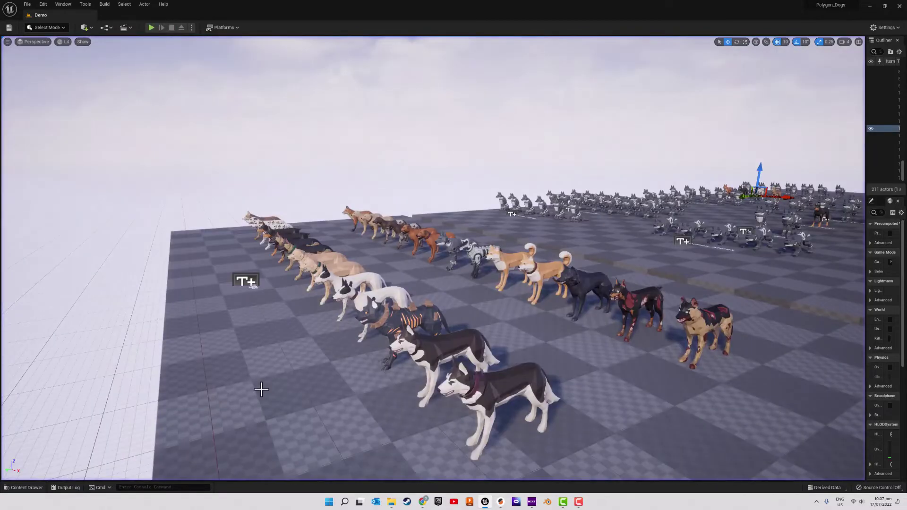
click(26, 488)
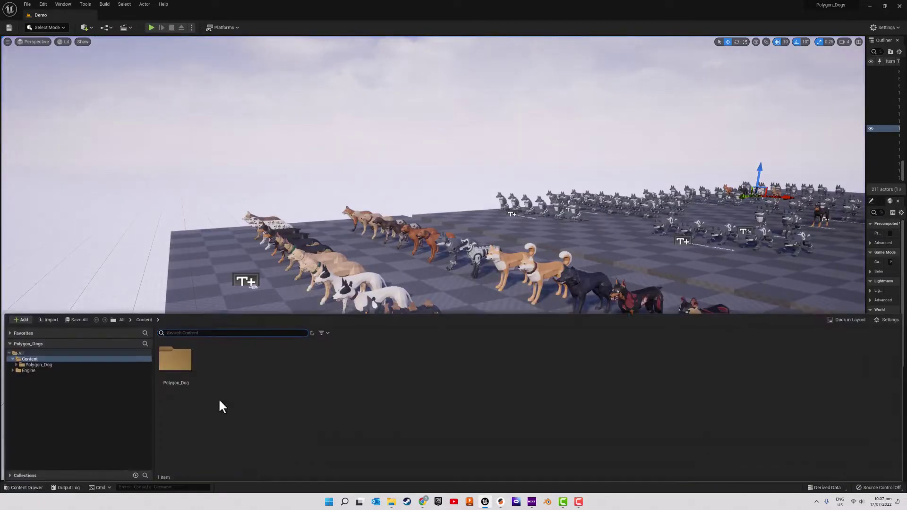
click(33, 381)
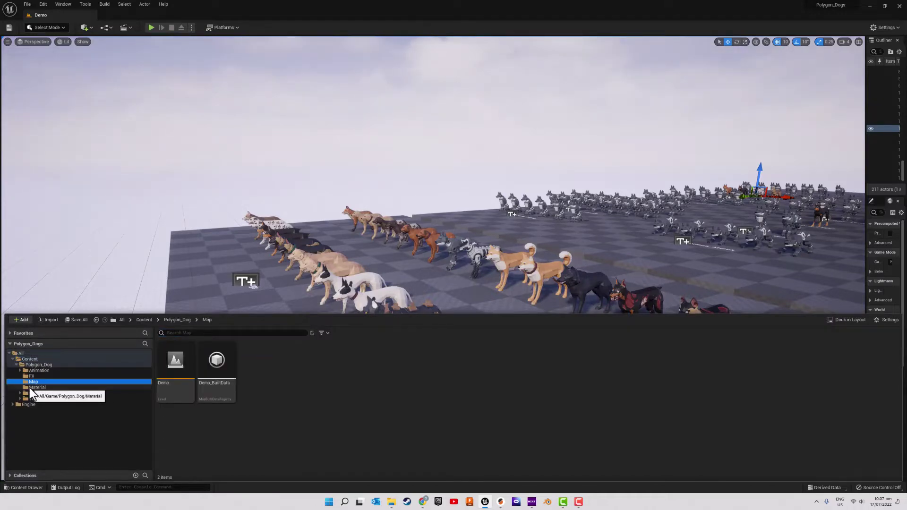
click(29, 388)
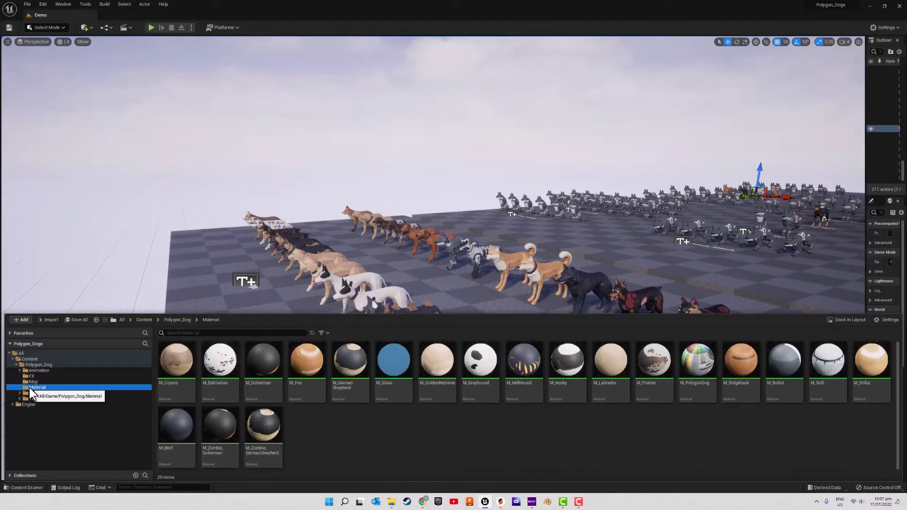
Inspect the M_PolygonDog material's texture on a rotated cube preview.
double_click(698, 360)
click(181, 255)
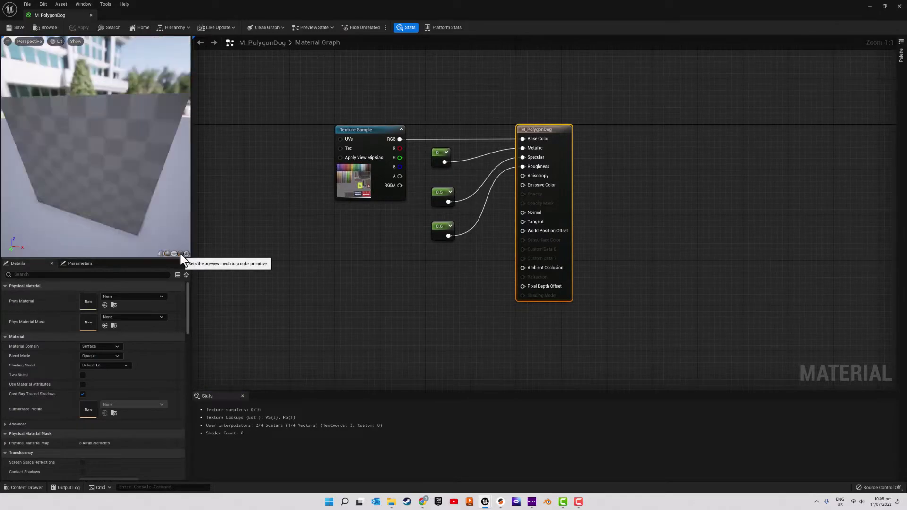
mouse_move(181, 258)
mouse_down()
mouse_move(74, 183)
mouse_move(77, 170)
mouse_up()
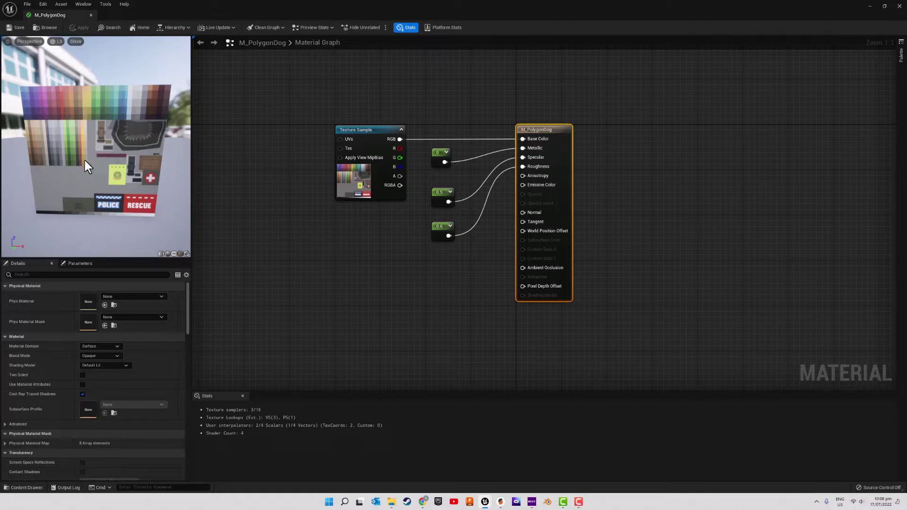
Close the material editor and browse the Dalmation and Labrador vest attachment folders.
click(91, 15)
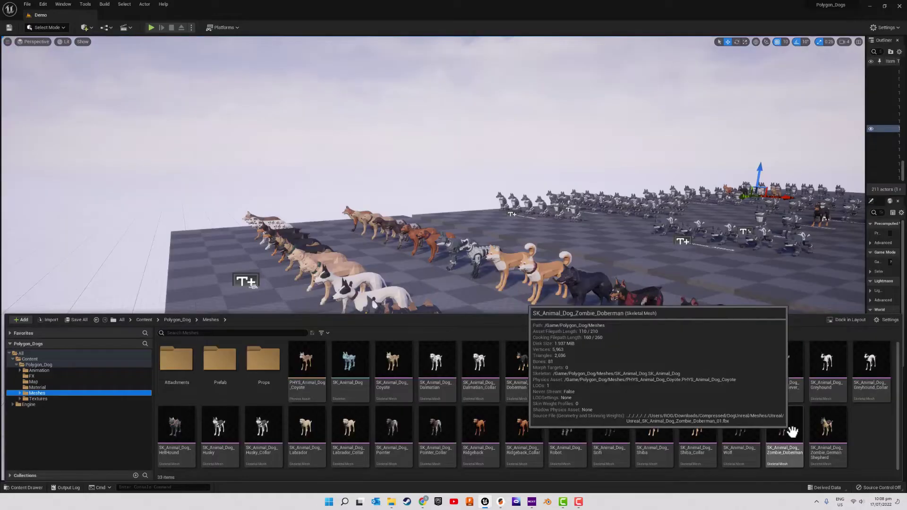
double_click(173, 362)
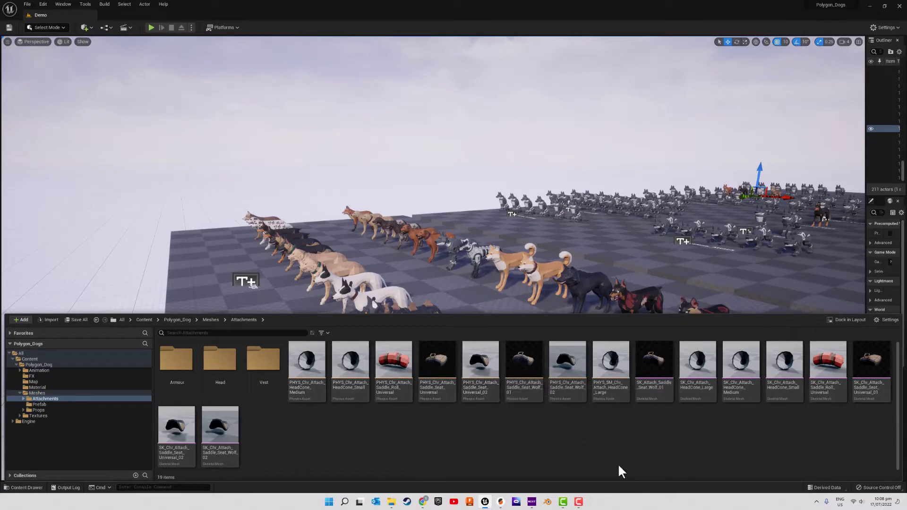
double_click(266, 369)
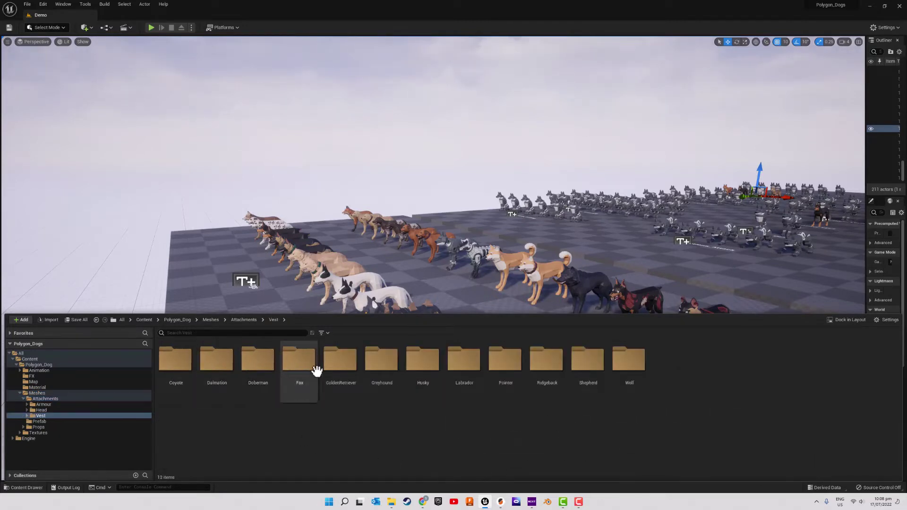
double_click(227, 368)
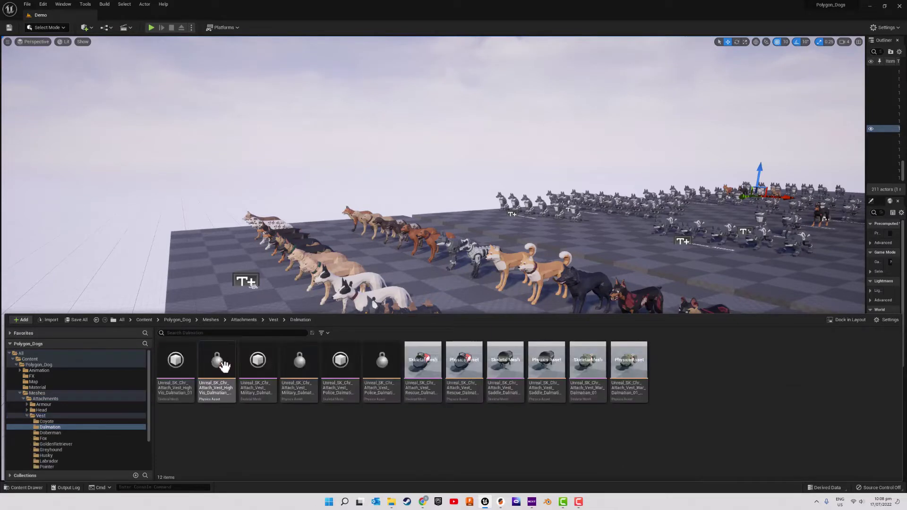
key(alt+Left)
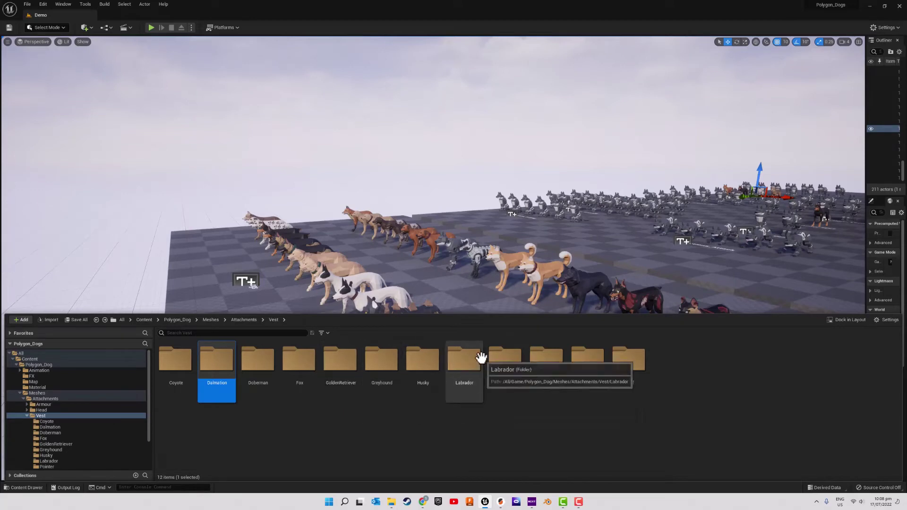
double_click(464, 363)
key(alt+Left)
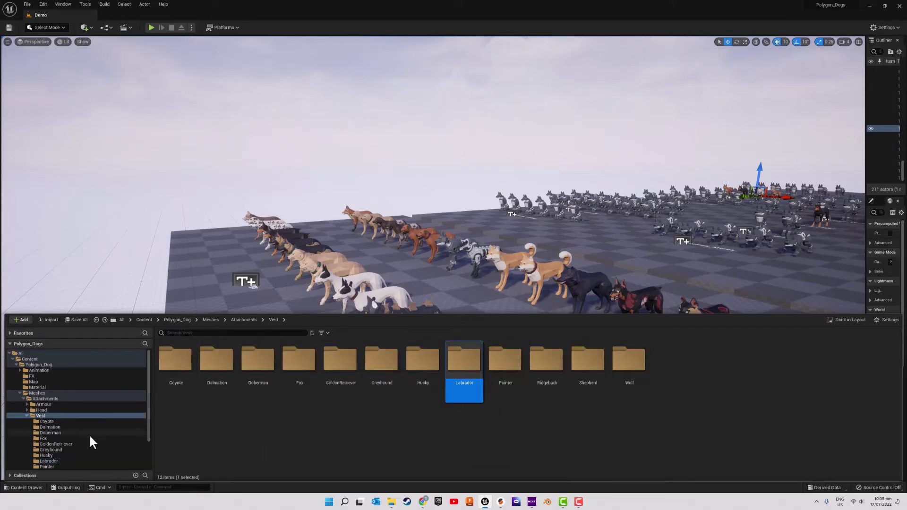
Browse the Large head attachments and Props, enlarge the browser, and select Armour.
click(39, 410)
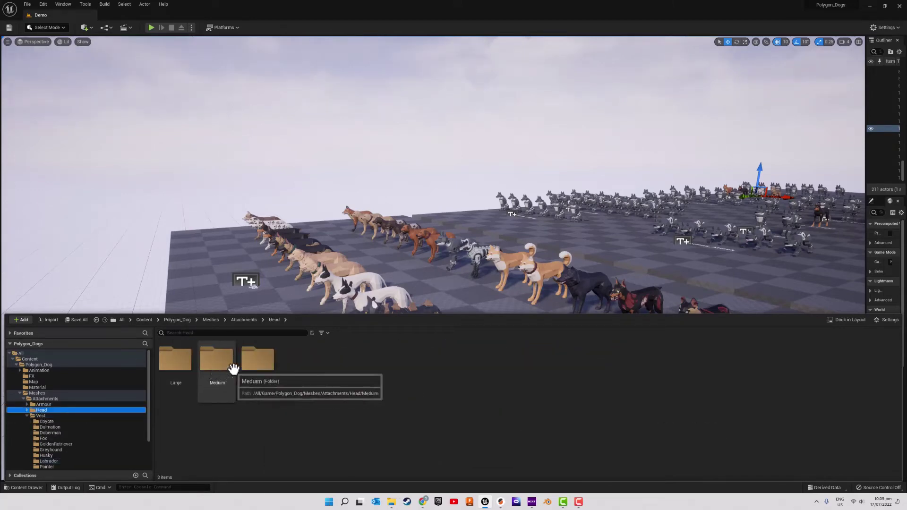
double_click(177, 366)
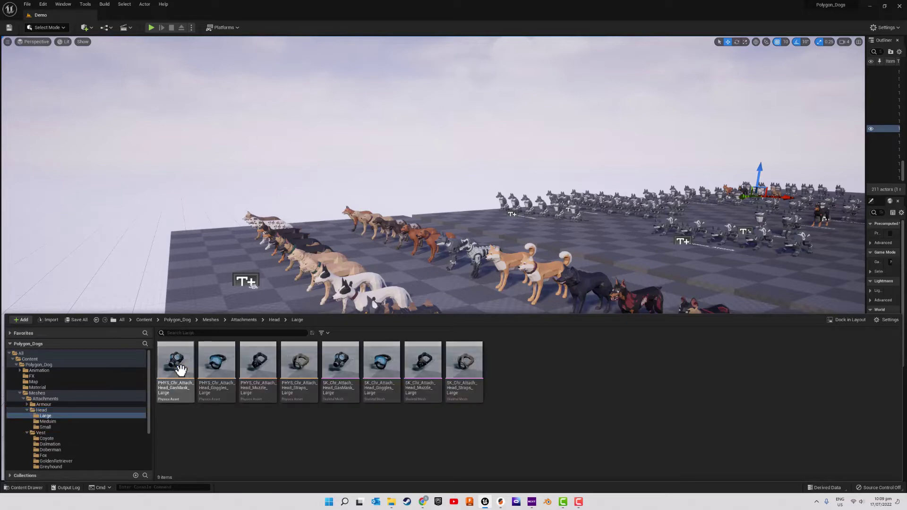
key(alt+Left)
key(alt+Left)
double_click(248, 373)
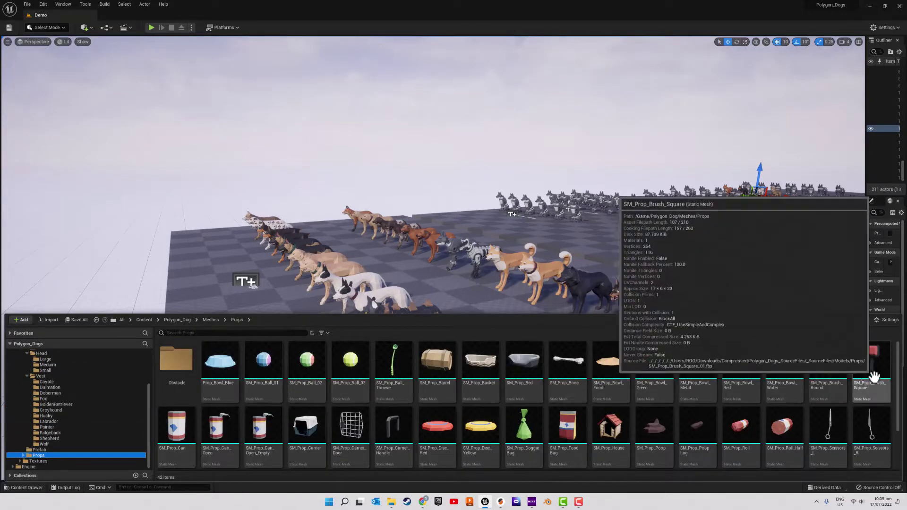
scroll(874, 383, down, 2)
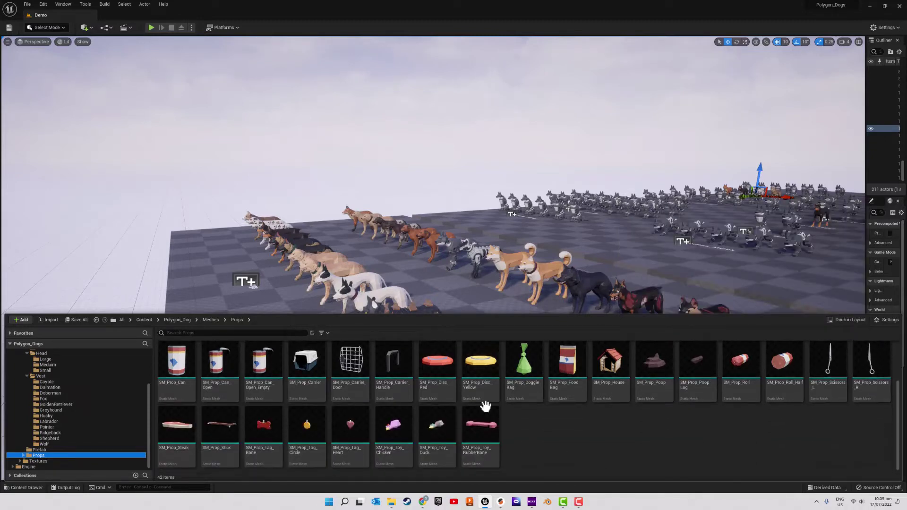
drag(450, 315, 392, 91)
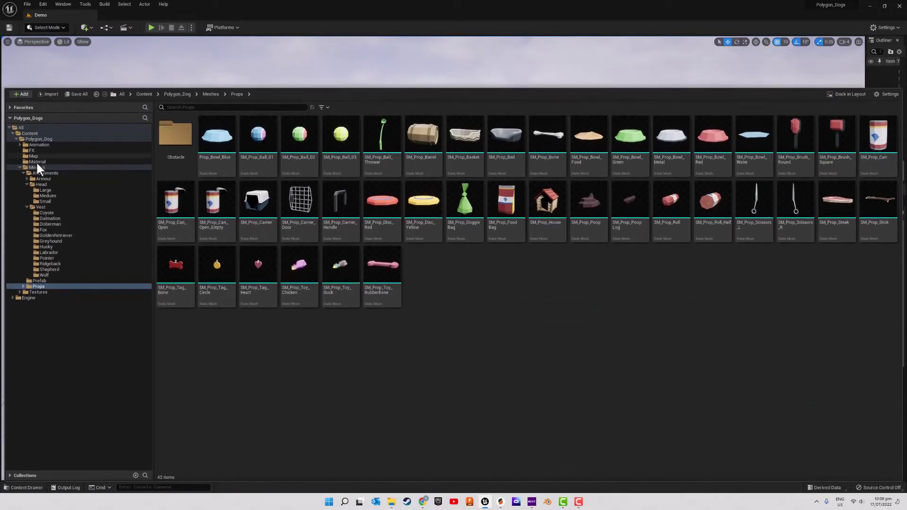
click(32, 179)
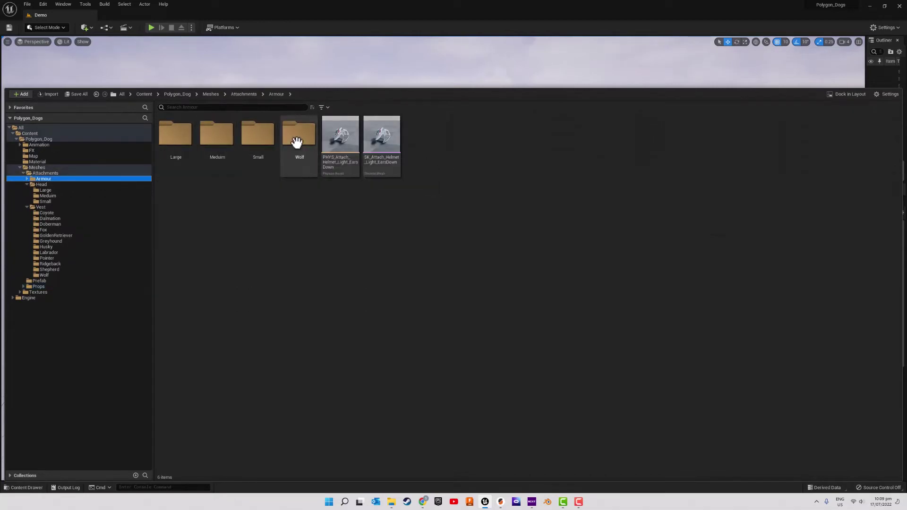
Open the Wolf armour folder and inspect the dog blueprint's event graph and 3D preview.
double_click(297, 143)
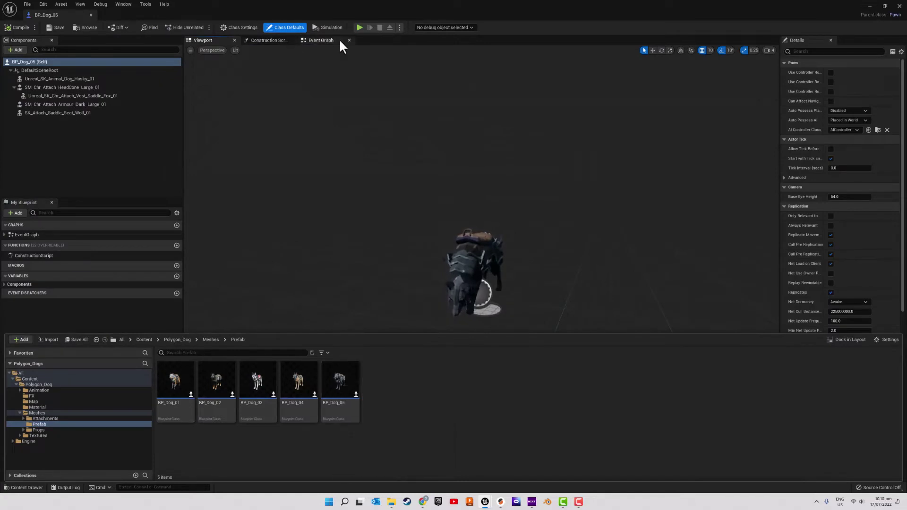
click(340, 40)
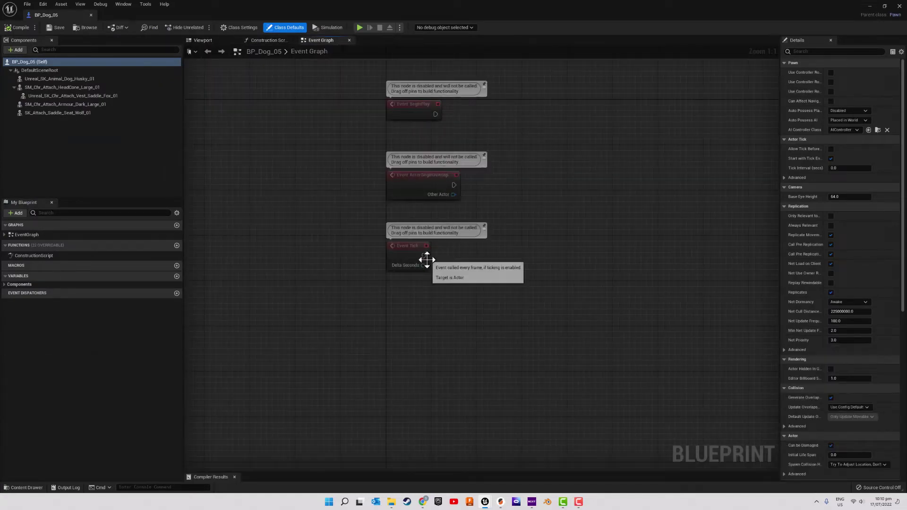
click(237, 40)
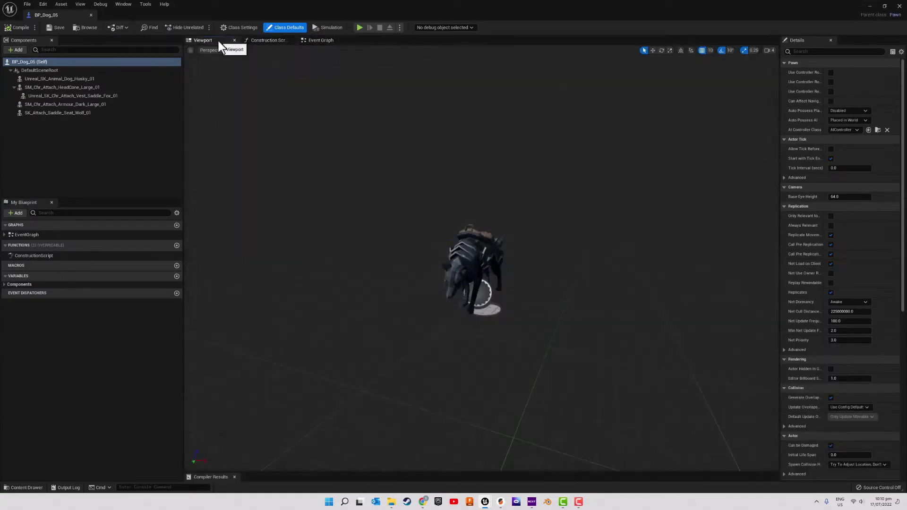
click(326, 39)
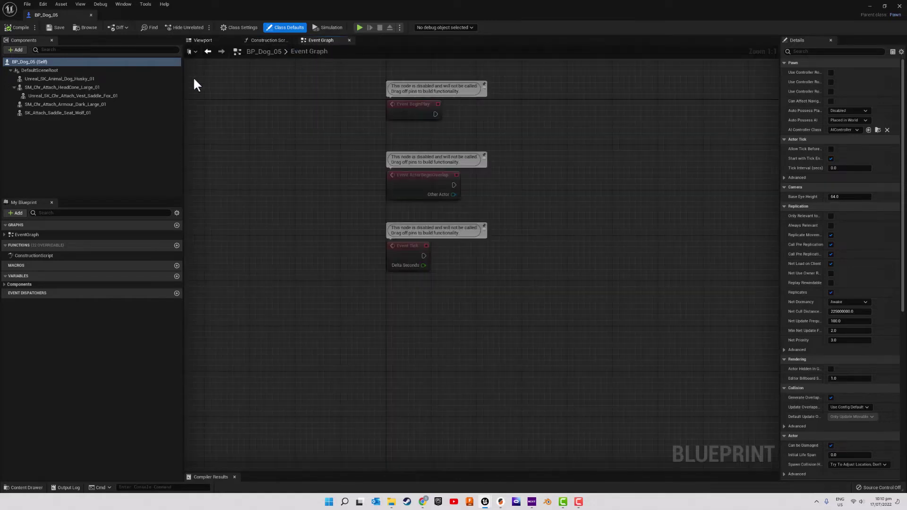
Open BP_Dog_01 and another dog blueprint from the Prefab folder.
click(25, 488)
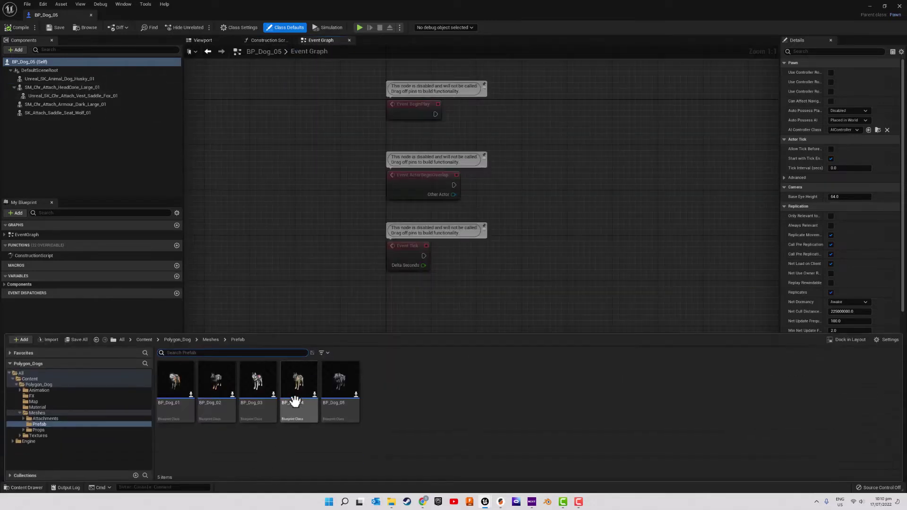
double_click(176, 382)
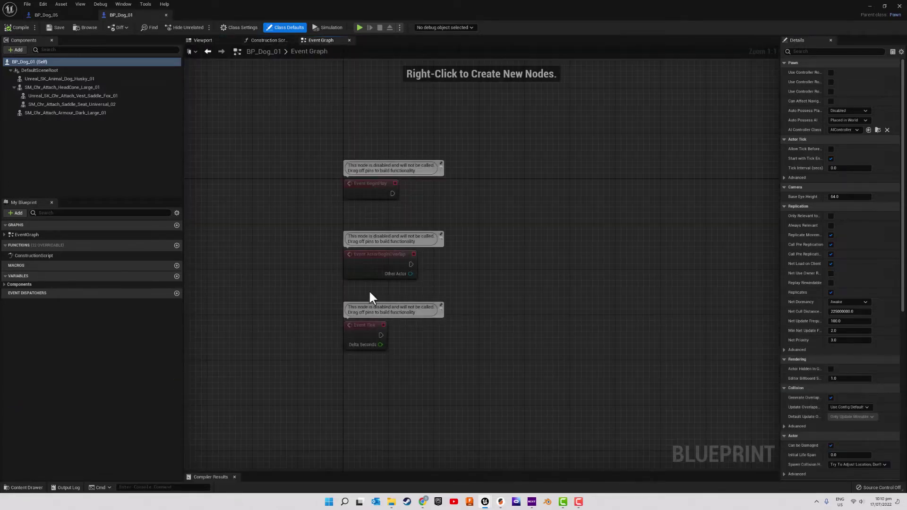
click(22, 488)
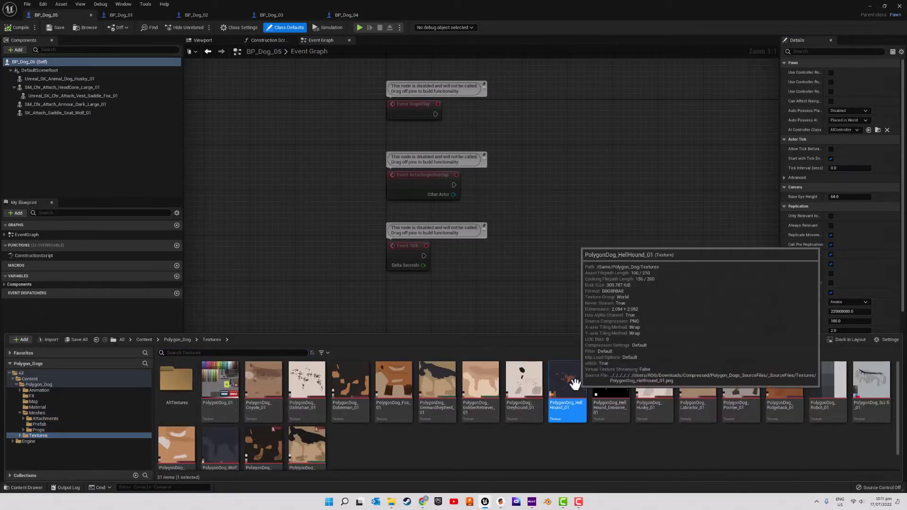
double_click(572, 382)
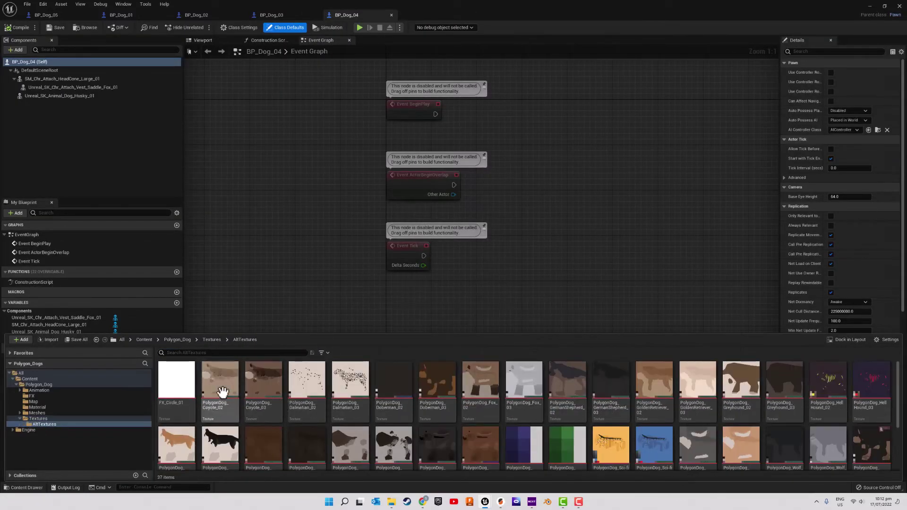
Open the M_Greyhound and M_Zombie_GermanShepherd materials, previewing the zombie shepherd material on a cube.
click(33, 401)
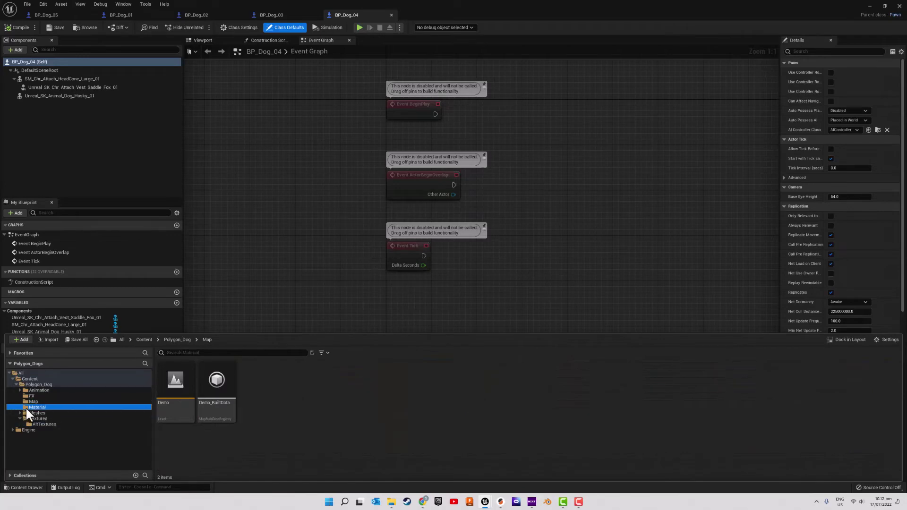
scroll(342, 397, down, 1)
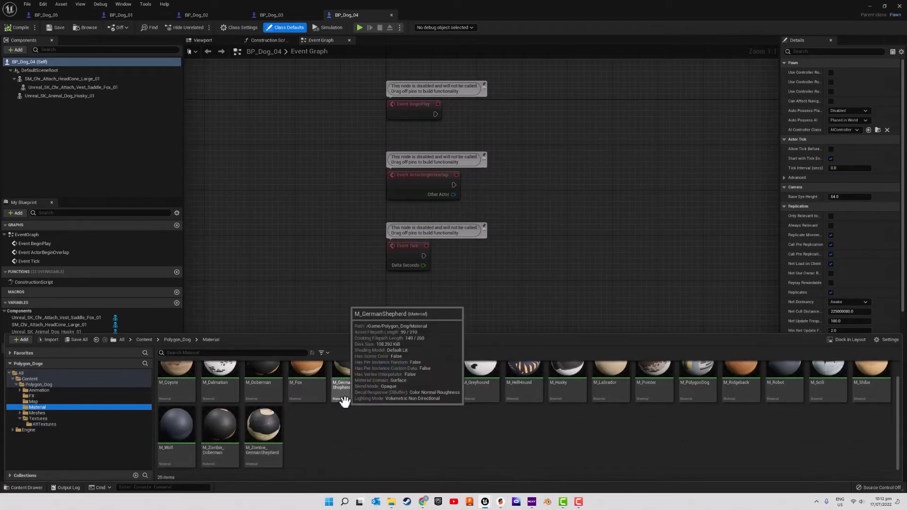
scroll(342, 400, up, 1)
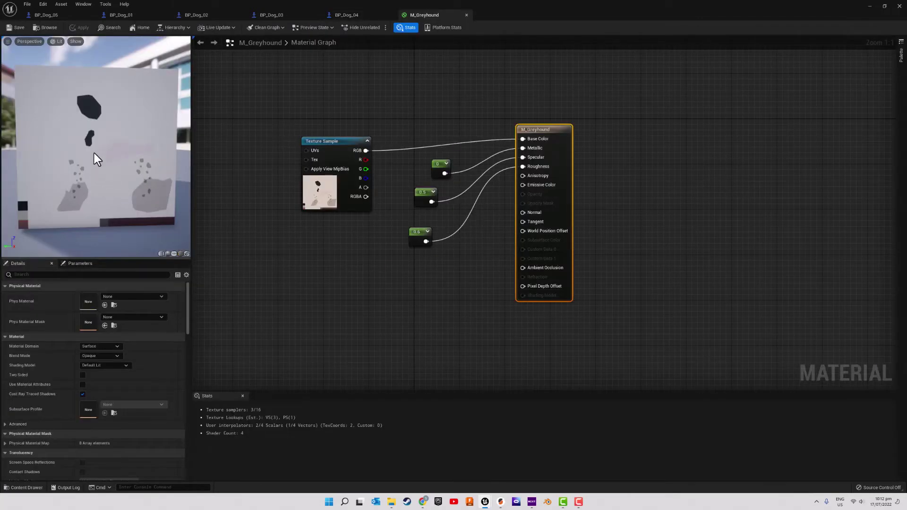
click(25, 488)
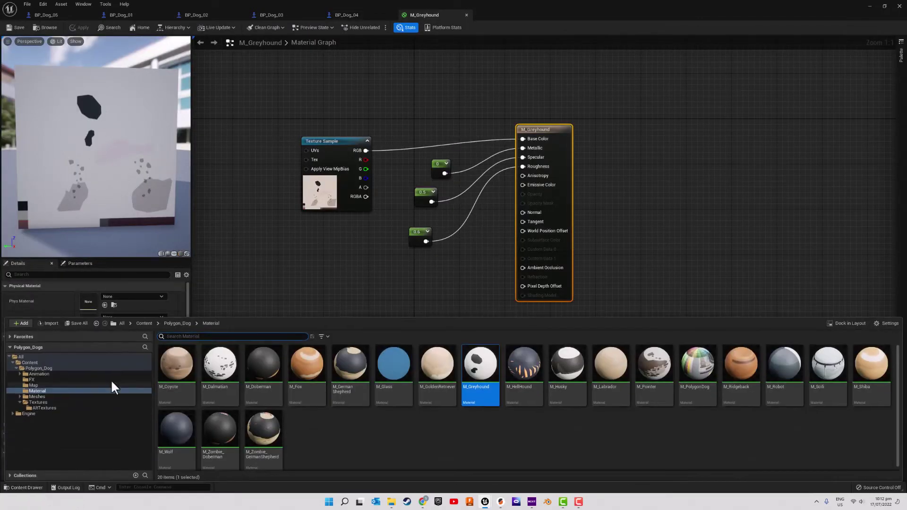
mouse_move(262, 435)
double_click(251, 428)
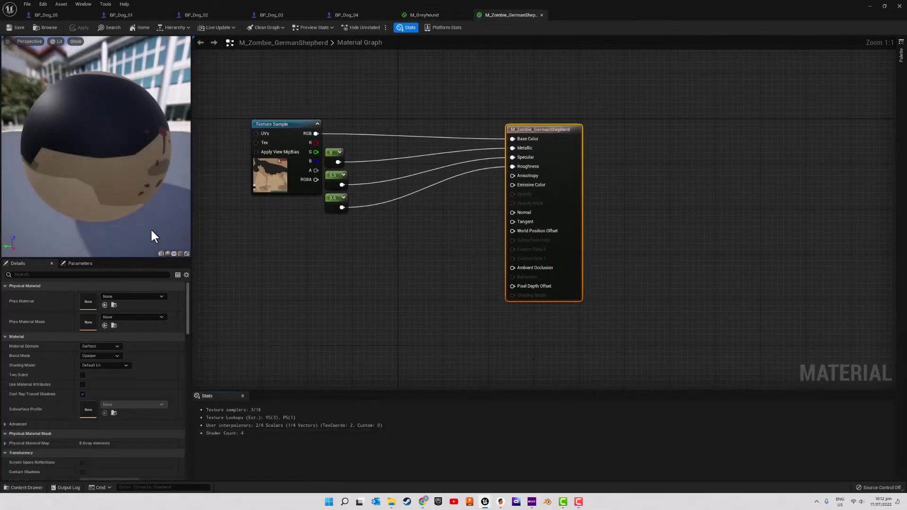
click(177, 254)
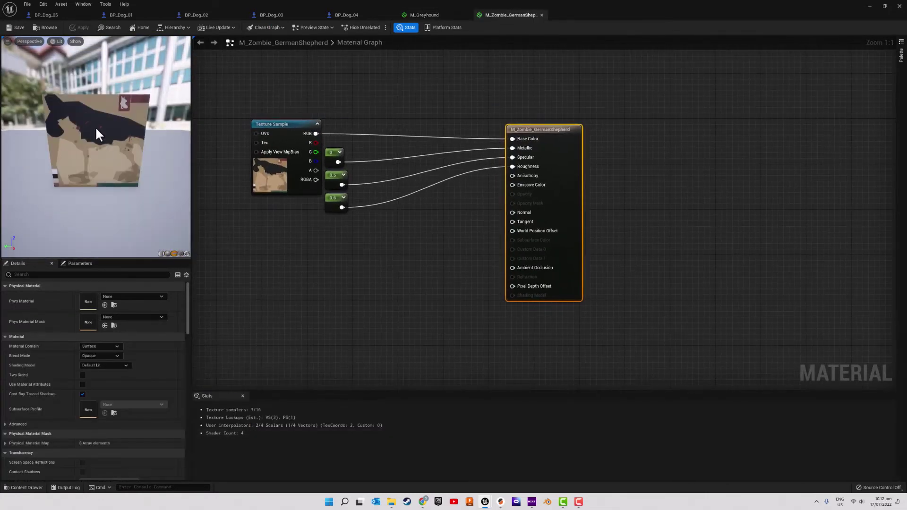
scroll(88, 123, up, 3)
scroll(88, 123, down, 3)
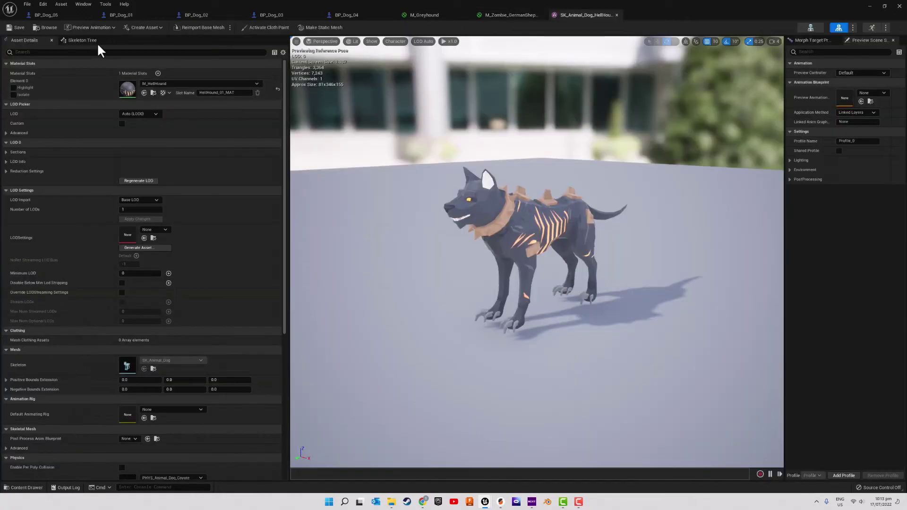
Browse the HellHound mesh's skeleton tree and asset details, then return to BP_Dog_02's viewport.
click(97, 42)
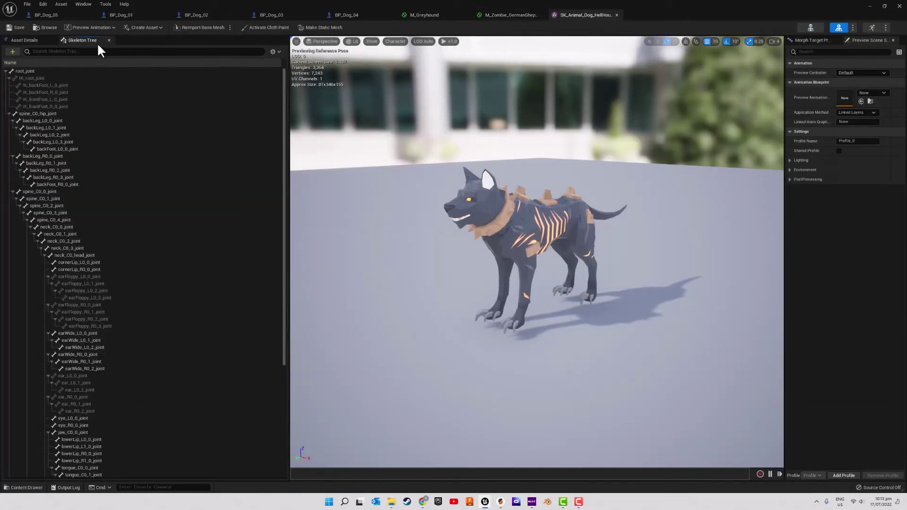
scroll(85, 351, down, 3)
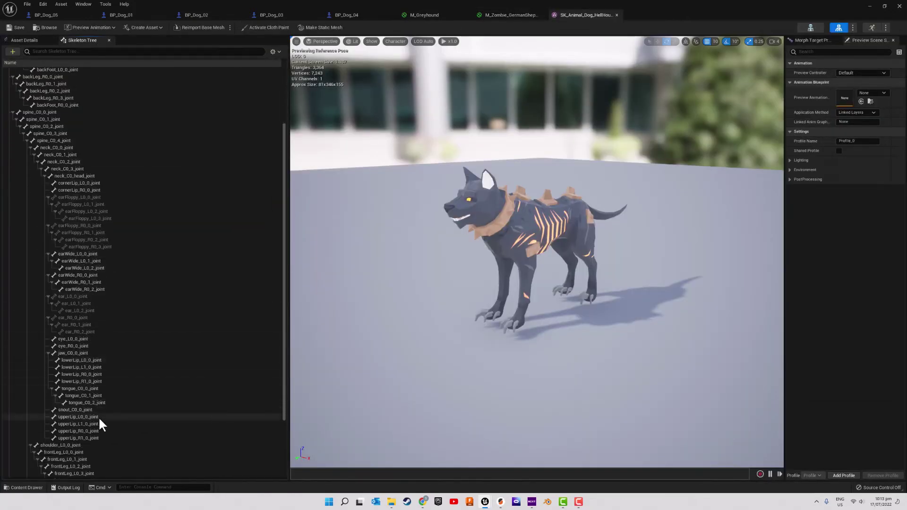
scroll(85, 453, down, 3)
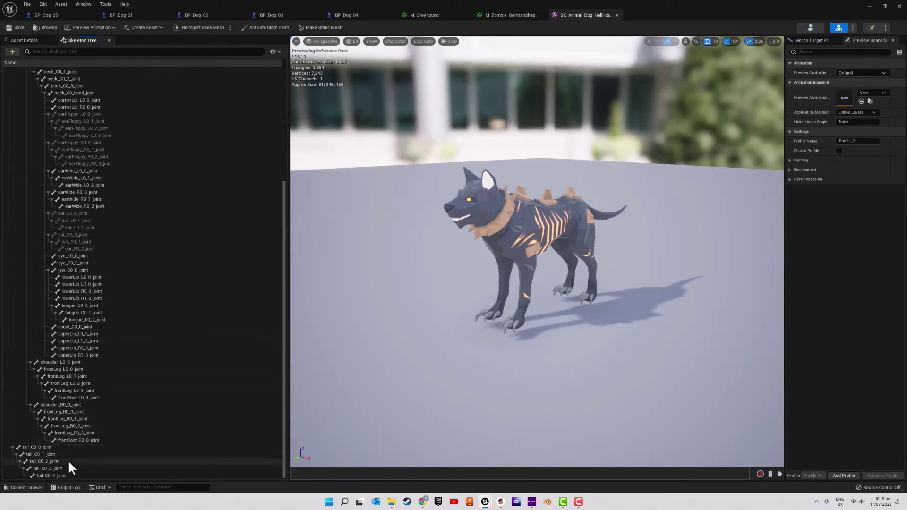
scroll(78, 238, up, 2)
scroll(73, 225, up, 2)
scroll(71, 221, up, 2)
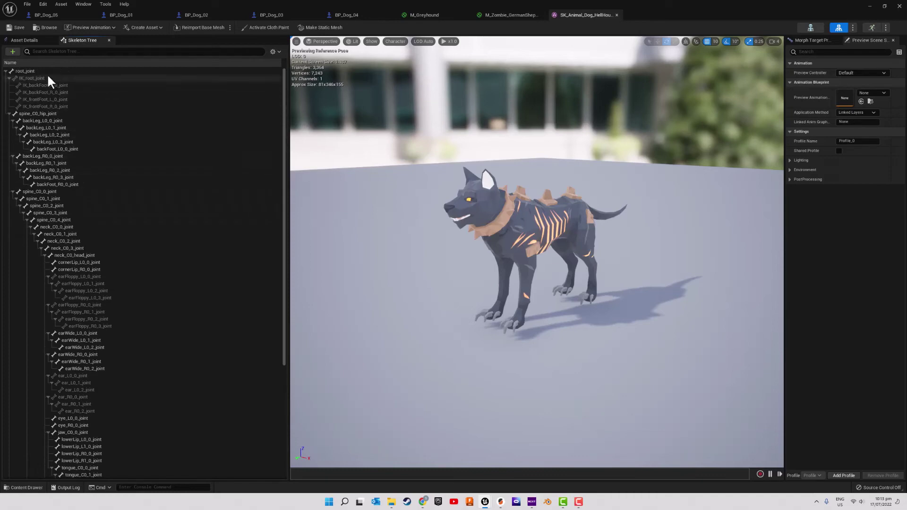
click(34, 40)
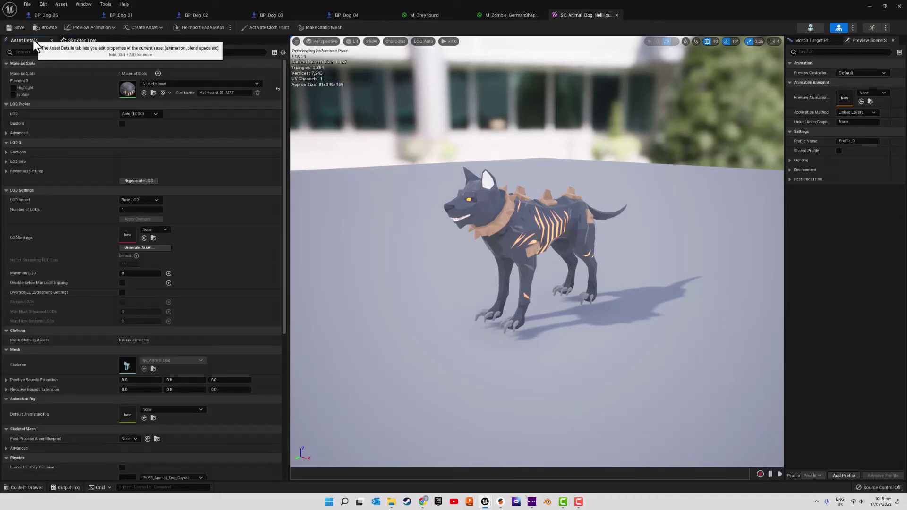
click(196, 15)
click(210, 42)
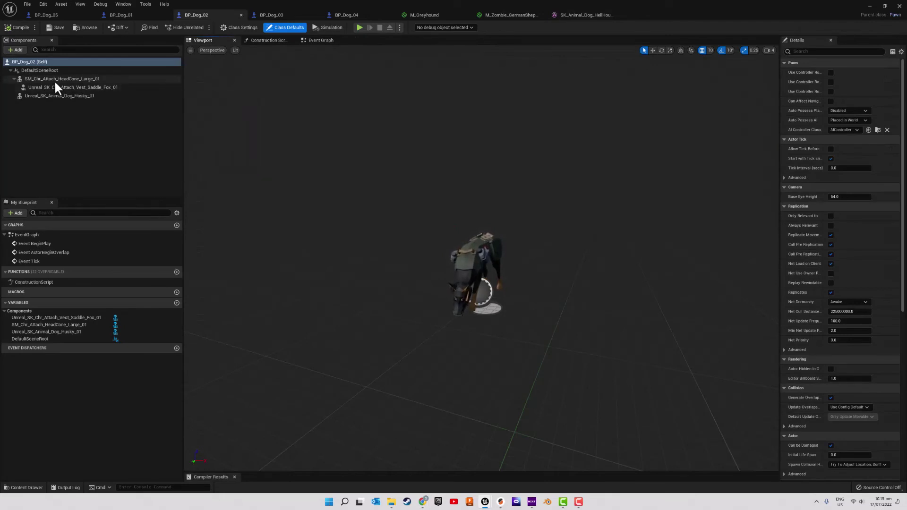
Set Anim to Play to AS_Dog_Action_Standing_Peeing on BP_Dog_02's dog and head-cone meshes.
click(43, 96)
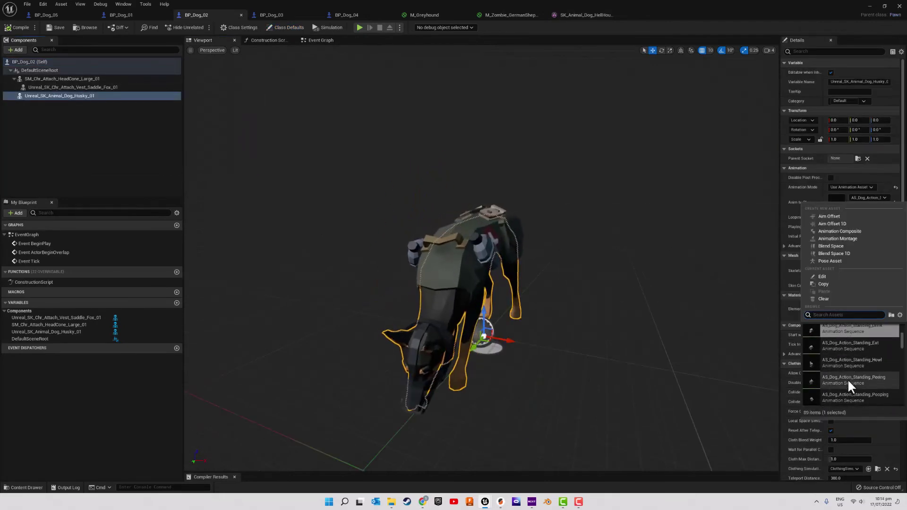
click(848, 380)
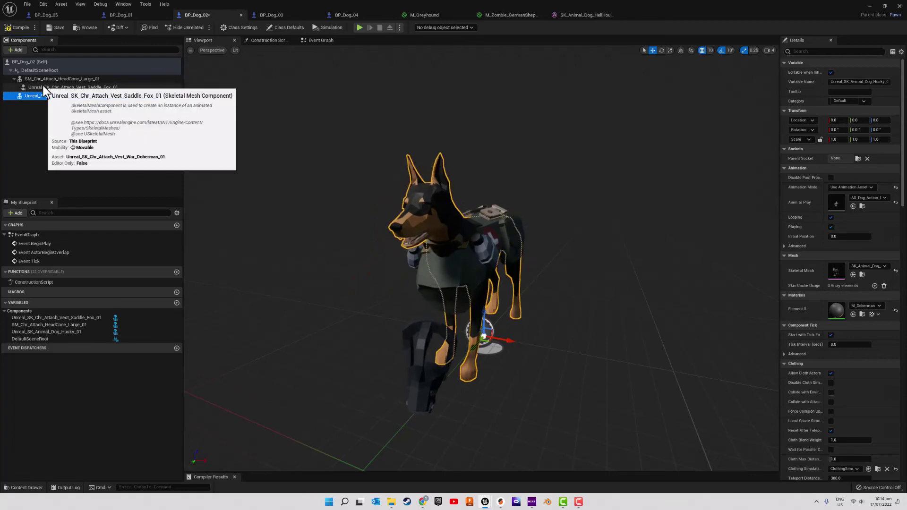
drag(44, 86, 26, 84)
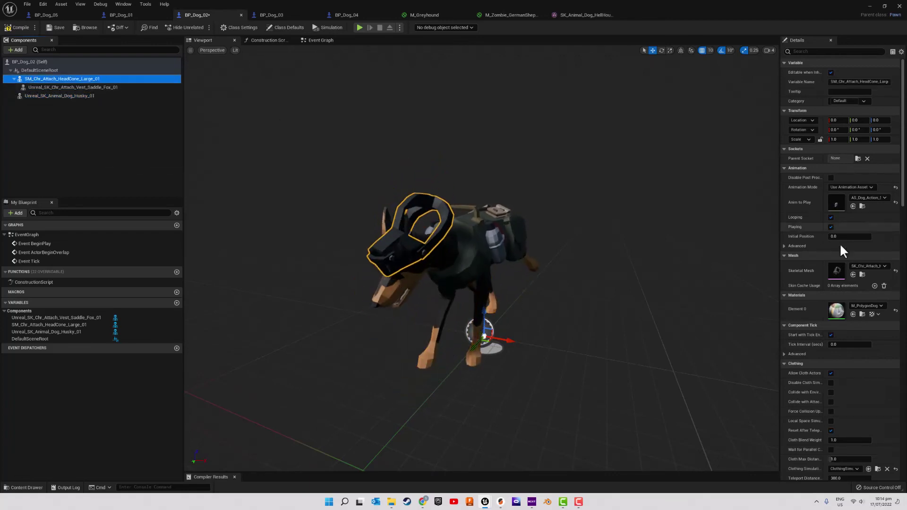
click(876, 199)
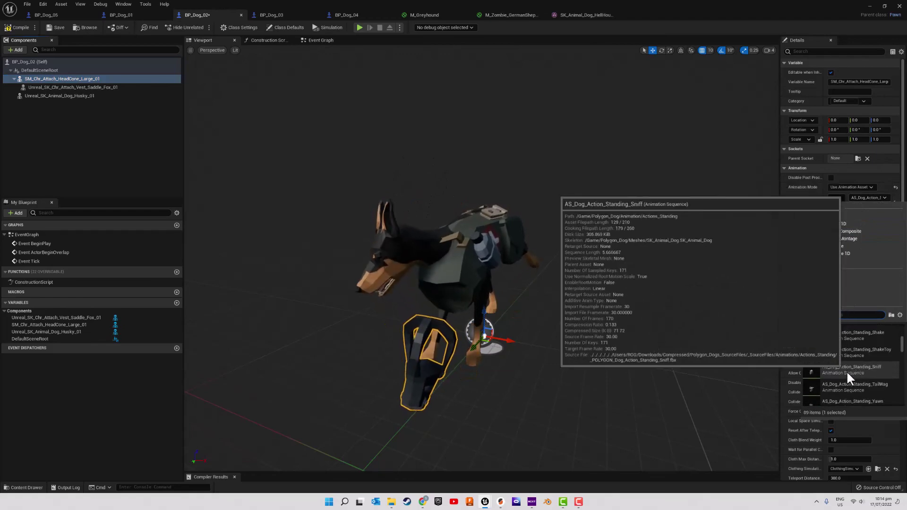
text(pee)
click(837, 331)
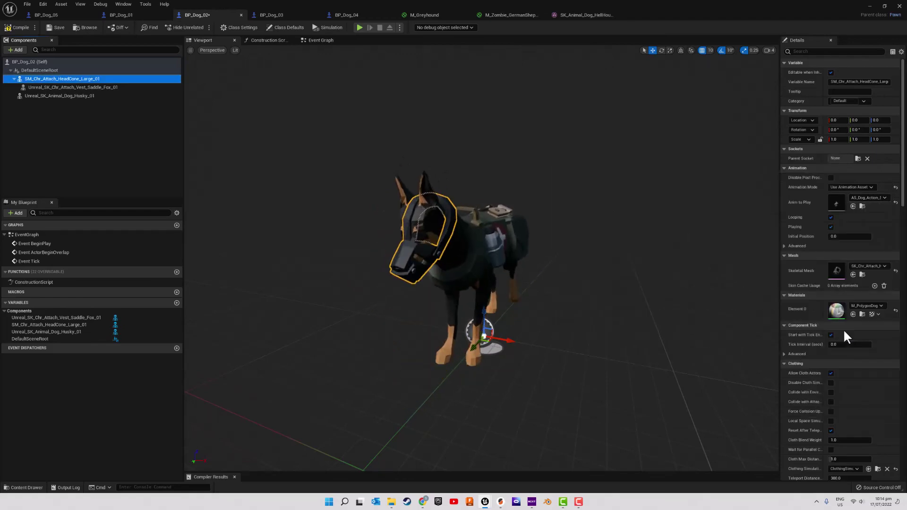